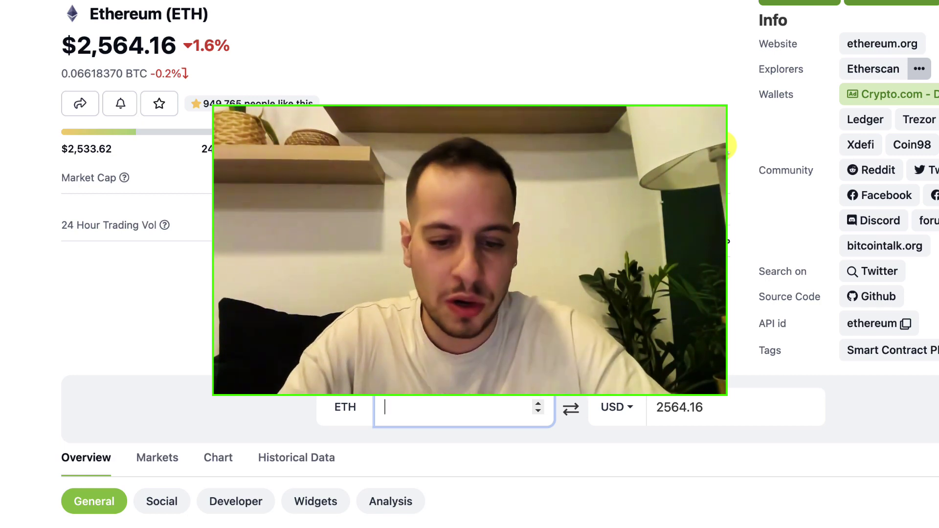
# Step: Search Google for 'ledger live', open the ledger.com Ledger Live page, and accept all cookies
pyautogui.hotkey('ctrl', 't')
pyautogui.write('ledger live')
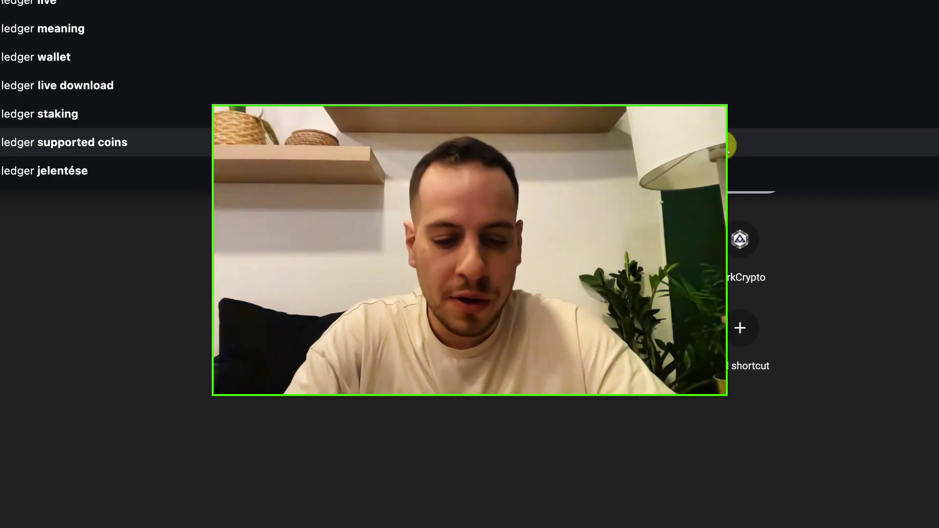
pyautogui.press('Return')
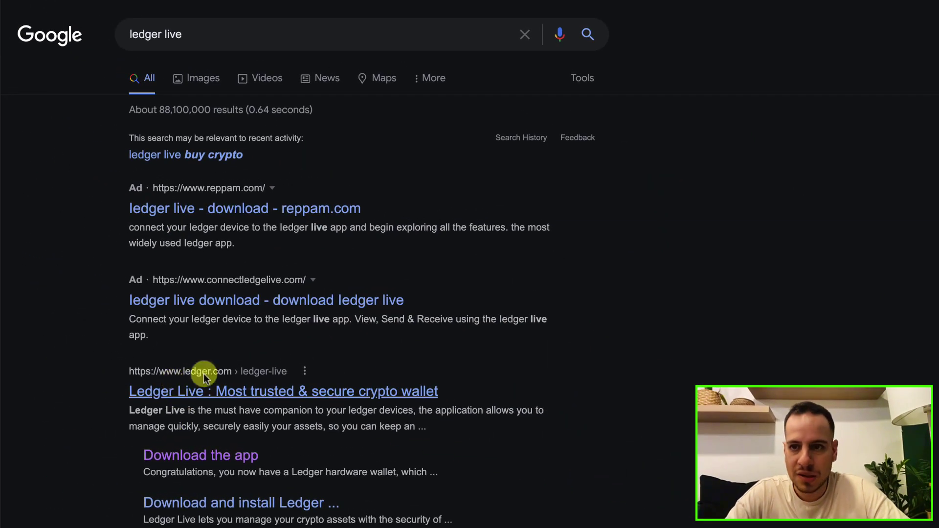
pyautogui.click(205, 386)
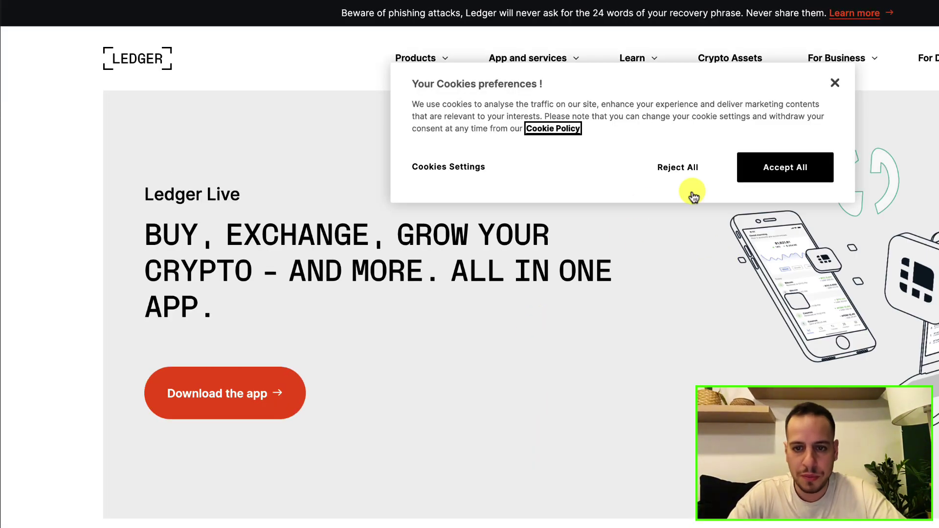
pyautogui.click(797, 168)
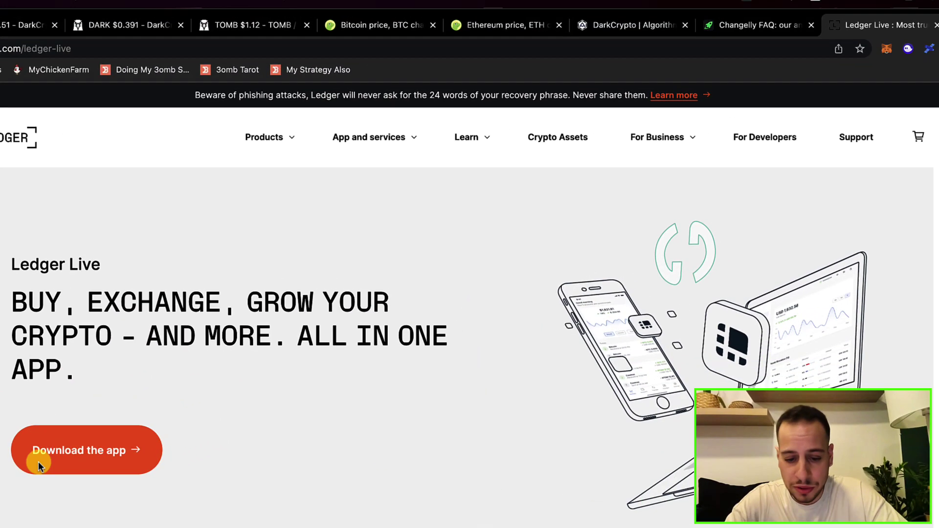
# Step: Launch the Ledger Live desktop app from Launchpad by searching 'led'
pyautogui.press('F4')
pyautogui.write('led')
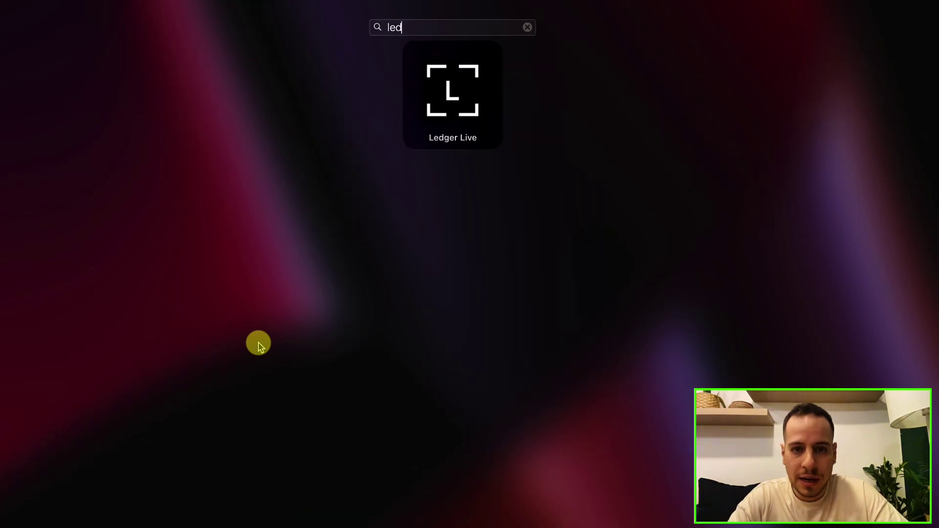
pyautogui.press('Return')
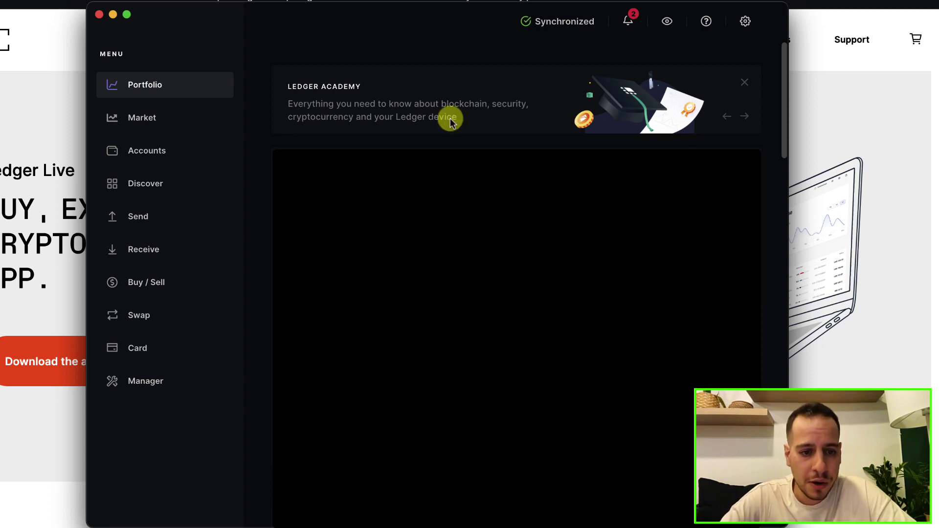
# Step: Go to Ledger Live's Swap screen and select the Bitcoin From amount field
pyautogui.click(147, 322)
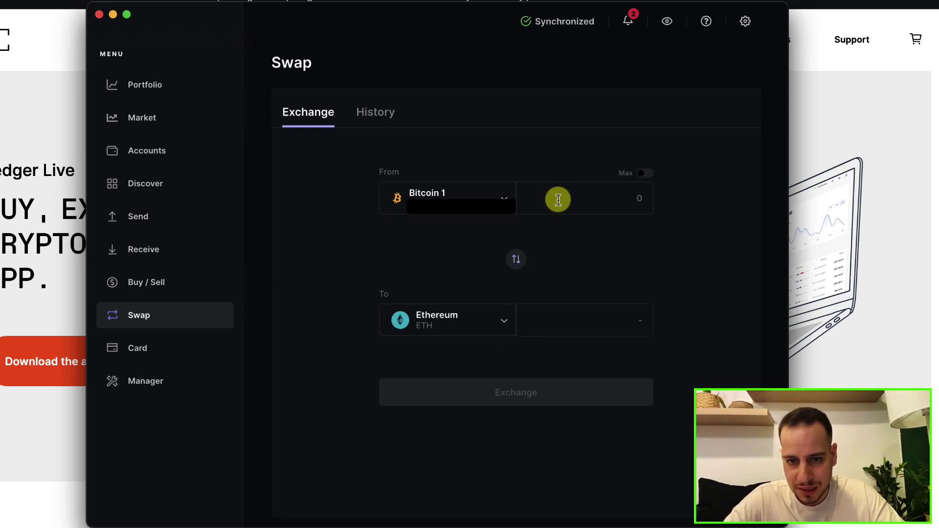
pyautogui.click(549, 186)
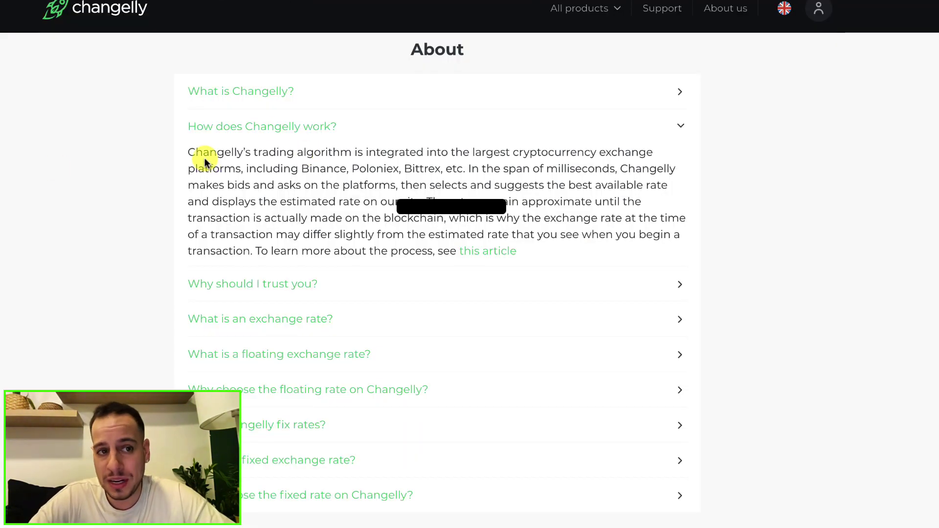
# Step: Select the answer text under 'How does Changelly work?' on Changelly's About page
pyautogui.moveTo(191, 155); pyautogui.dragTo(403, 217)
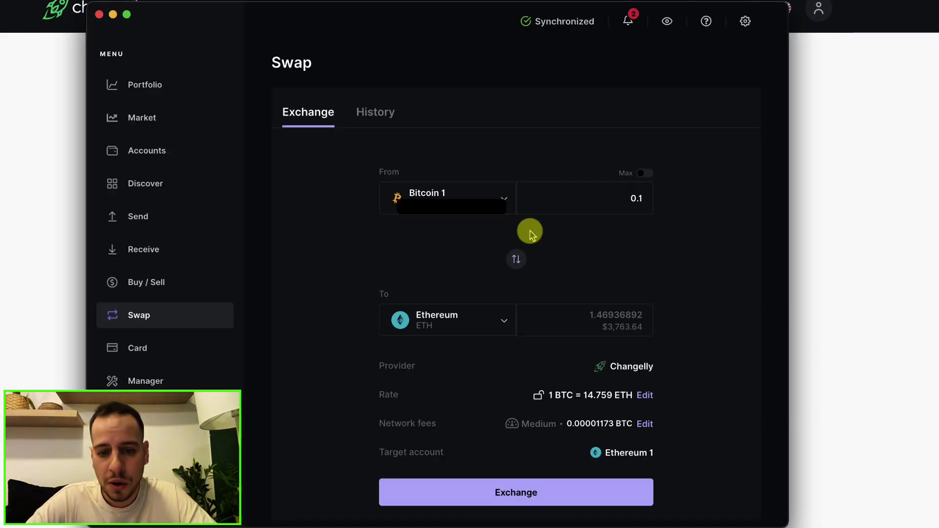
# Step: Enter 0.1 BTC for a Changelly quote of 1.46936892 ETH, then return to the browser
pyautogui.click(530, 215)
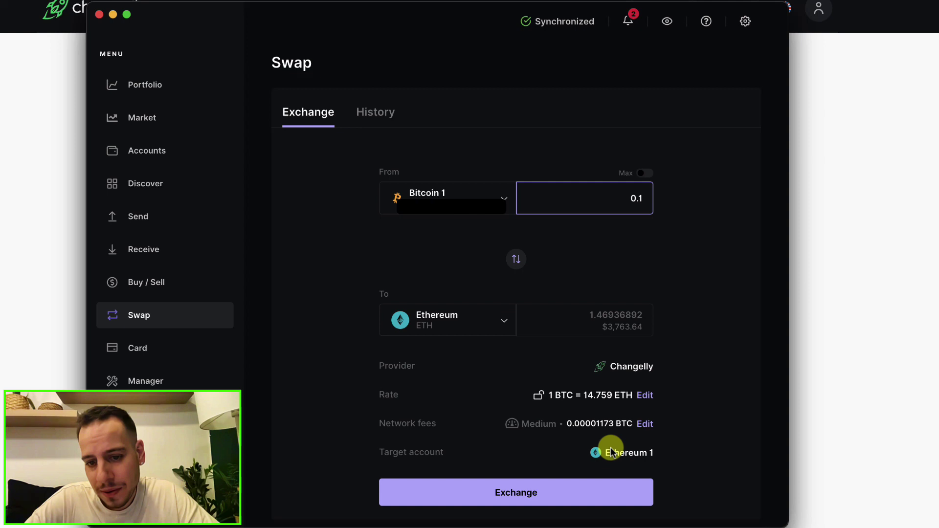
pyautogui.click(885, 354)
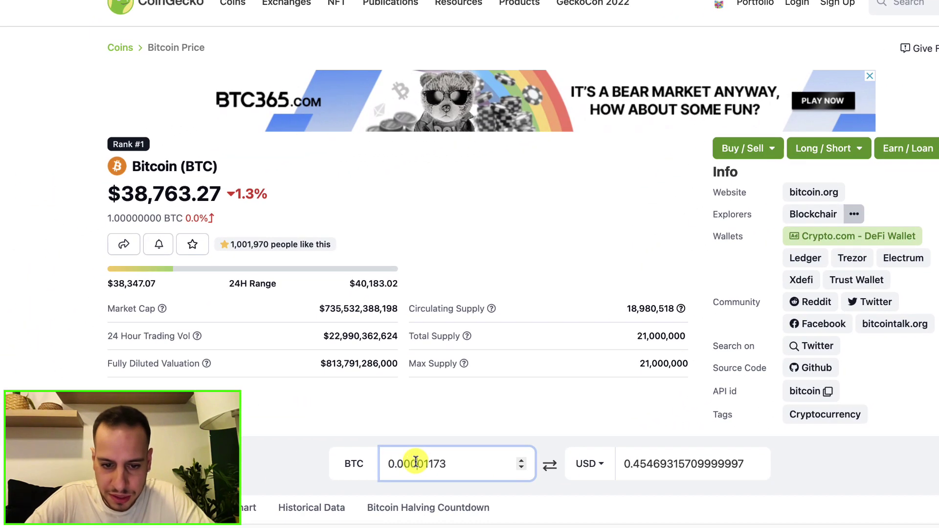
# Step: Select the 0.00001173 BTC fee in CoinGecko's converter (about $0.45), then return to Ledger Live
pyautogui.doubleClick(442, 459)
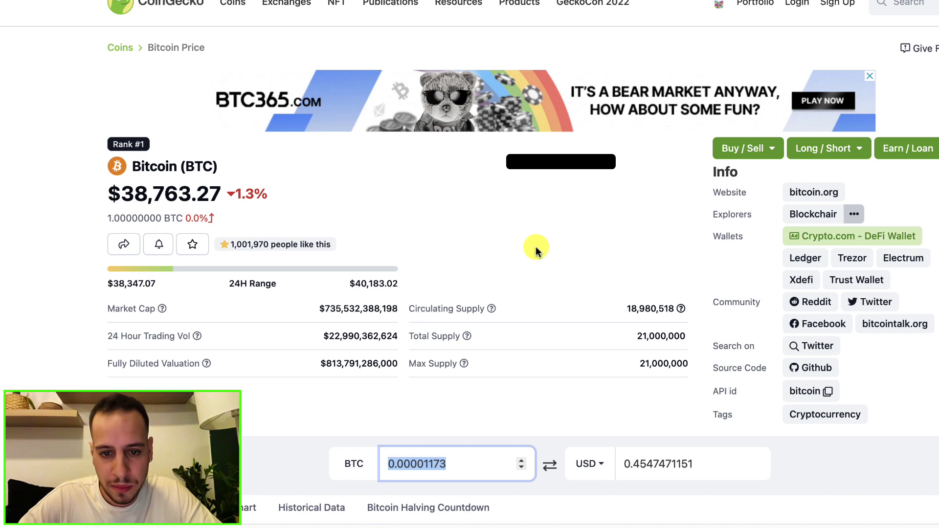
pyautogui.press('super+Tab')
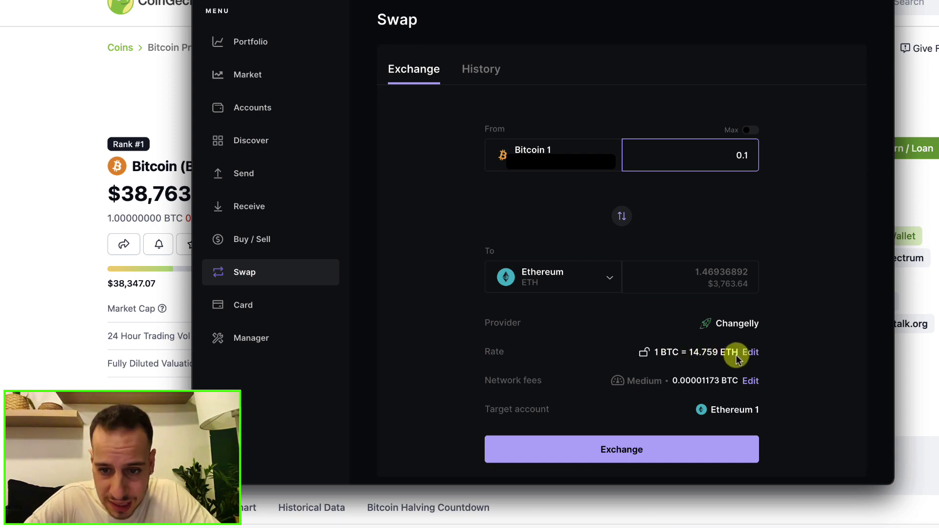
# Step: Search 'btc to eth', open the CoinMarketCap result, and select its 15.14 ETH price
pyautogui.write('btc to eth')
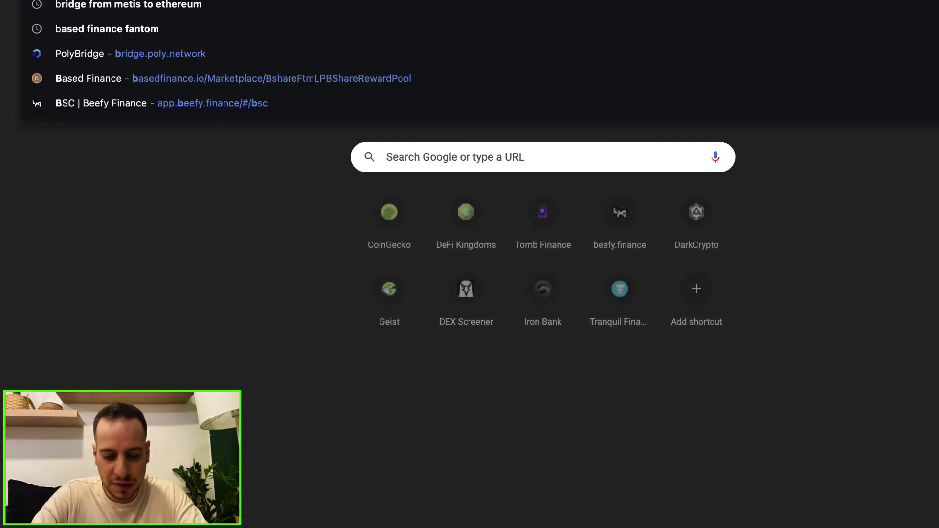
pyautogui.press('Return')
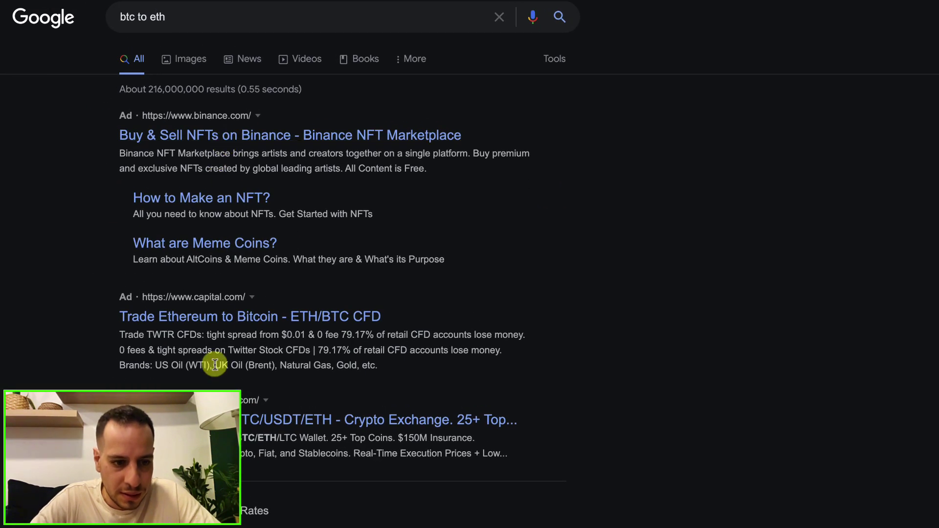
pyautogui.scroll(-7, 254, 383)
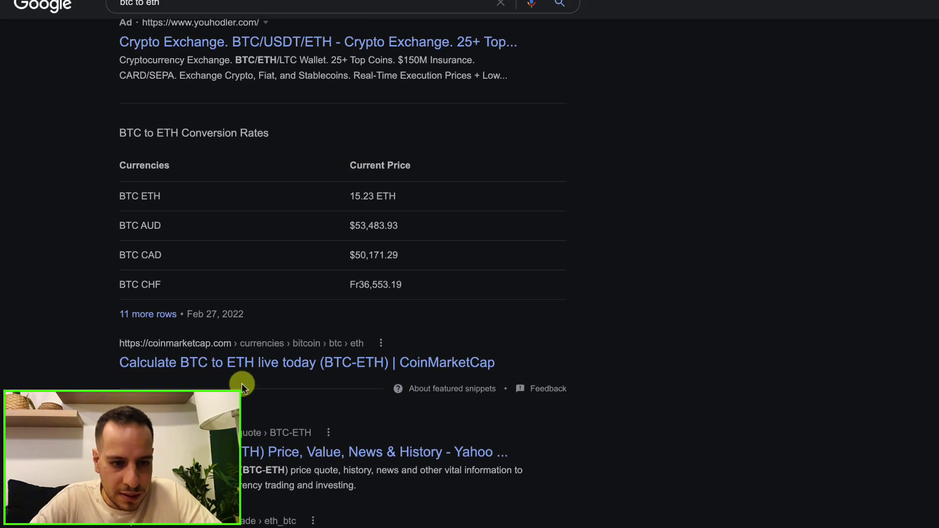
pyautogui.click(246, 364)
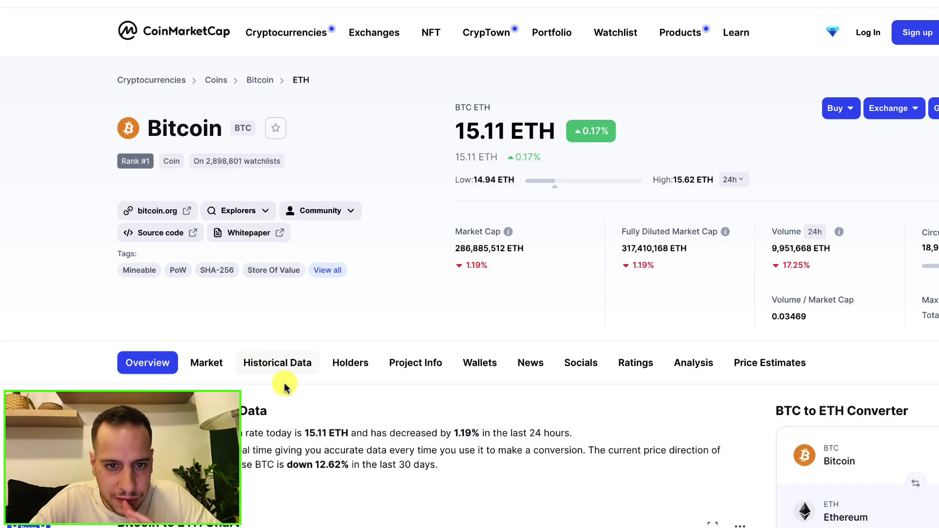
pyautogui.scroll(-1, 322, 437)
pyautogui.scroll(1, 322, 437)
pyautogui.moveTo(463, 130)
pyautogui.mouseDown()
pyautogui.moveTo(544, 130)
pyautogui.moveTo(460, 133)
pyautogui.moveTo(474, 131)
pyautogui.mouseUp()
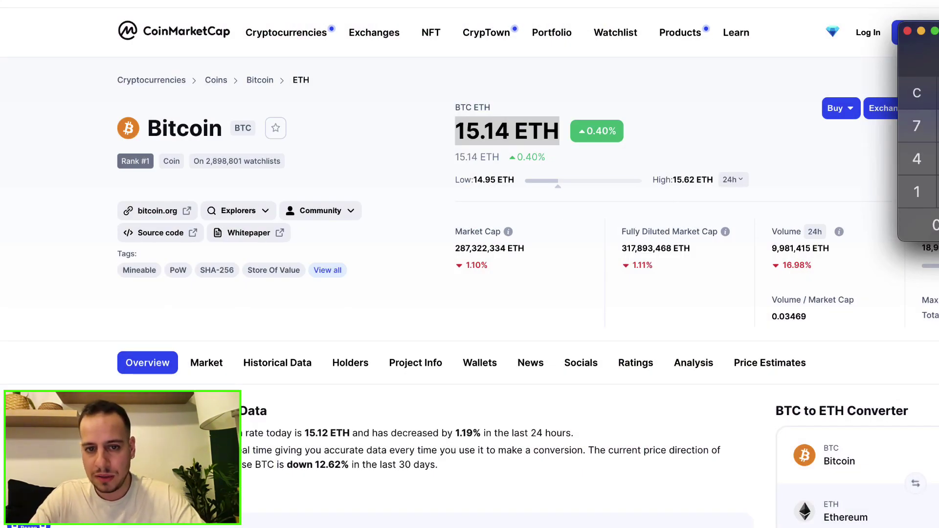
# Step: Compute 15.14 ÷ 14.76 in Calculator, checking Ledger Live's rate, giving 1.025745257452575
pyautogui.press('Escape')
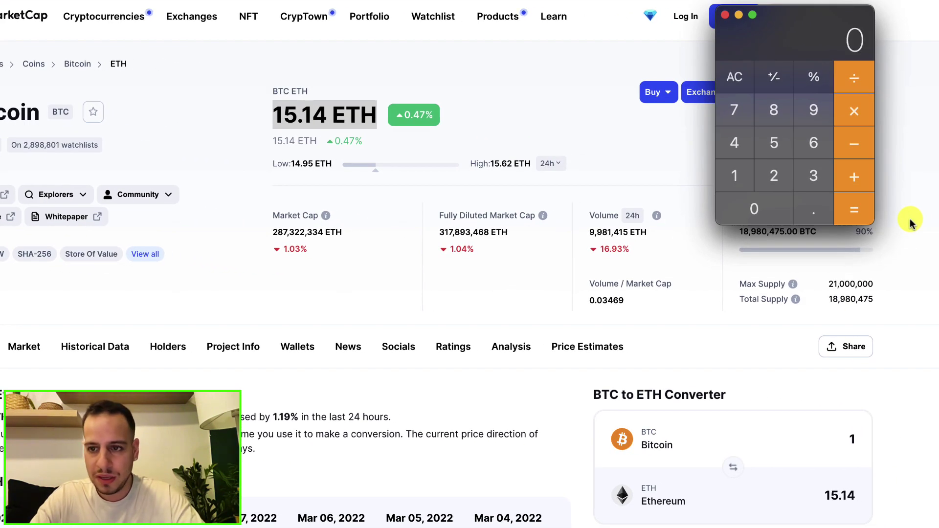
pyautogui.write('15.14')
pyautogui.press('super+Tab')
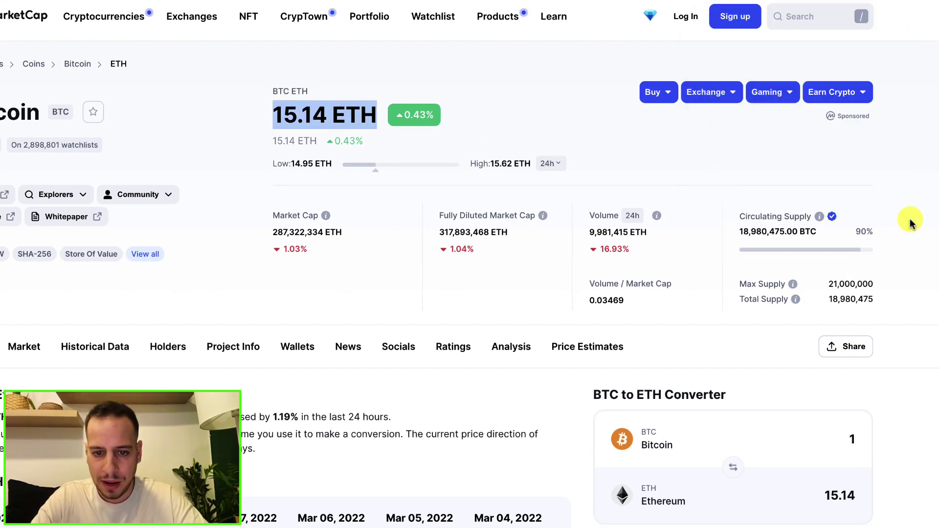
pyautogui.press('super+Tab')
pyautogui.write('1')
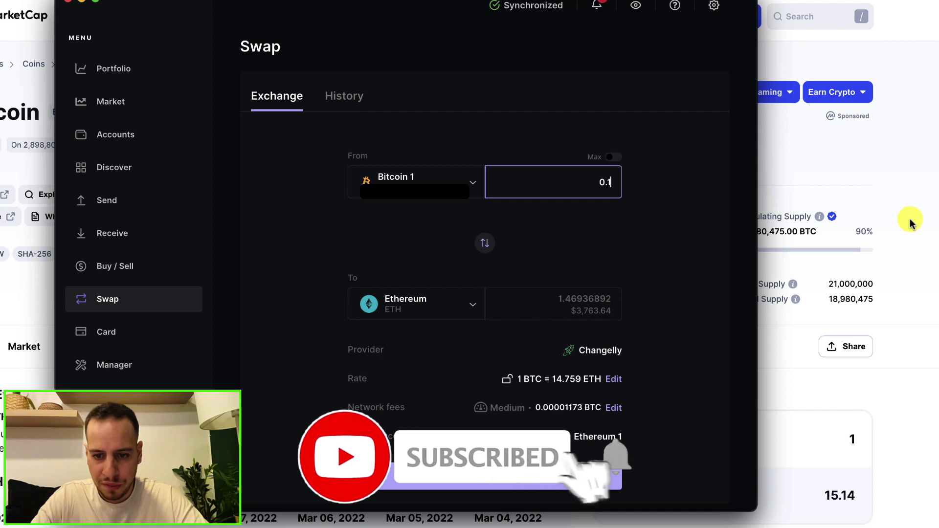
pyautogui.press('super+Tab')
pyautogui.press('super+Tab')
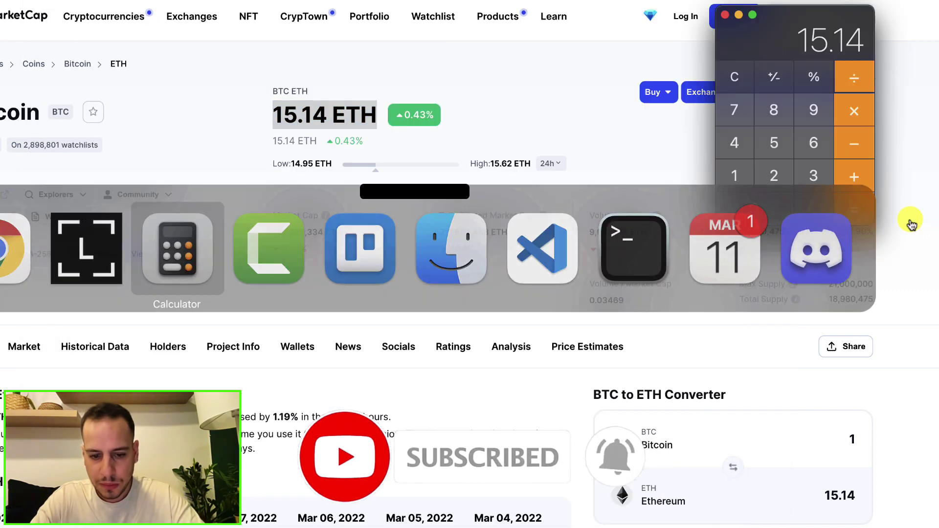
pyautogui.write('14')
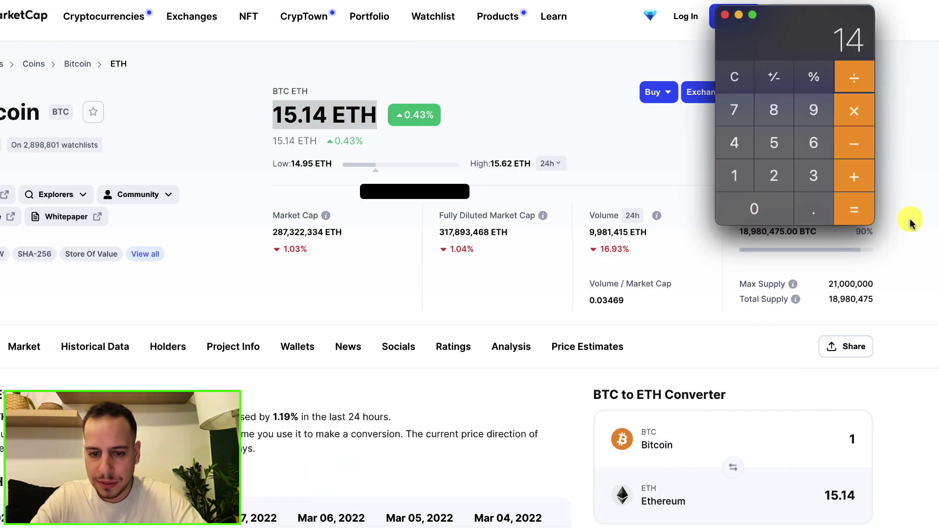
pyautogui.press('super+Tab')
pyautogui.press('super+Tab')
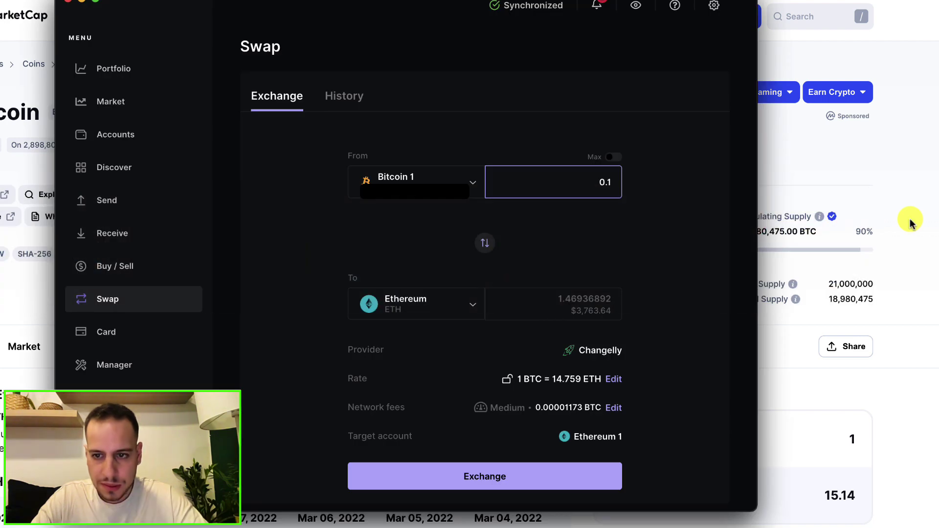
pyautogui.press('super+Tab')
pyautogui.press('super+Tab')
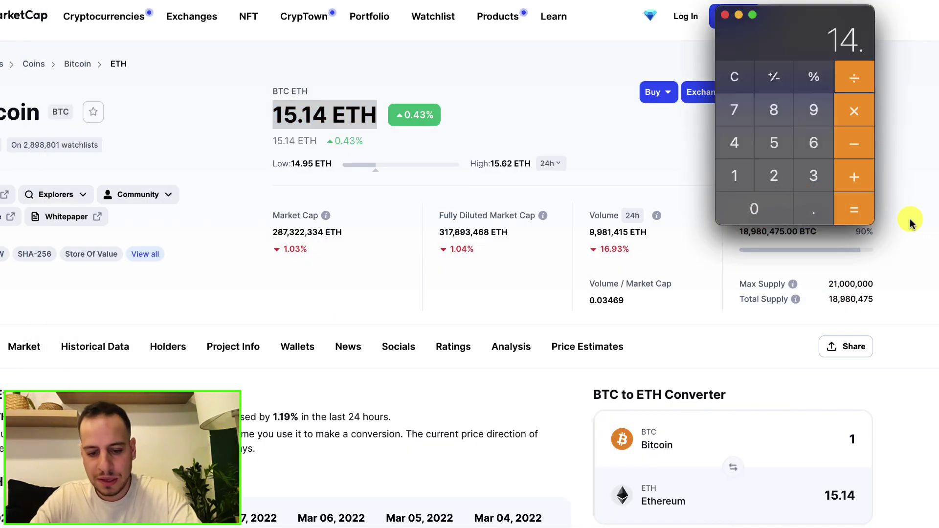
pyautogui.write('76')
pyautogui.press('Return')
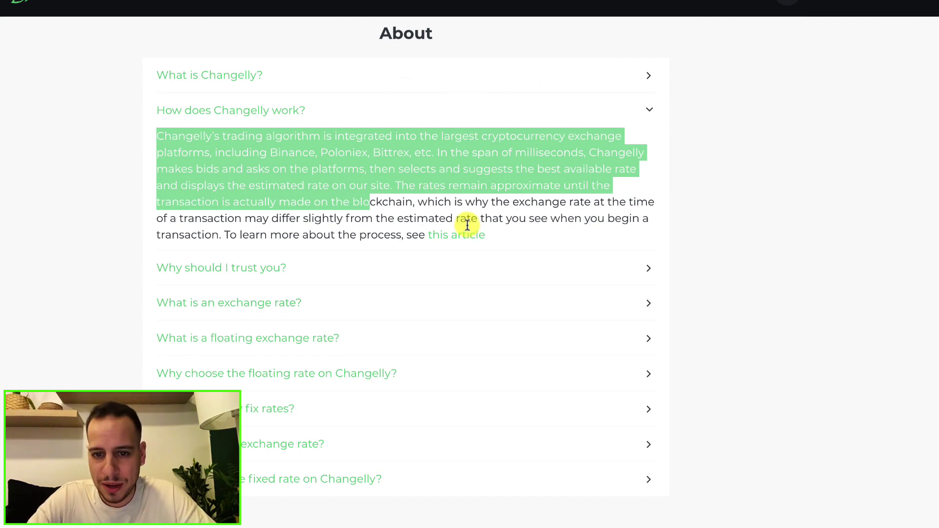
# Step: Select the full 'How does Changelly work?' answer paragraph, then return to Ledger Live
pyautogui.tripleClick(466, 182)
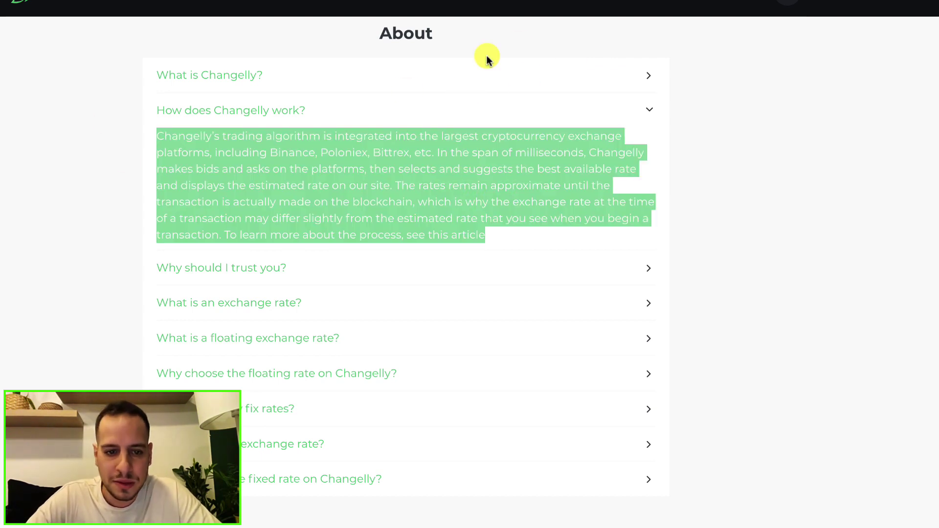
pyautogui.press('super+Tab')
pyautogui.press('super+Tab')
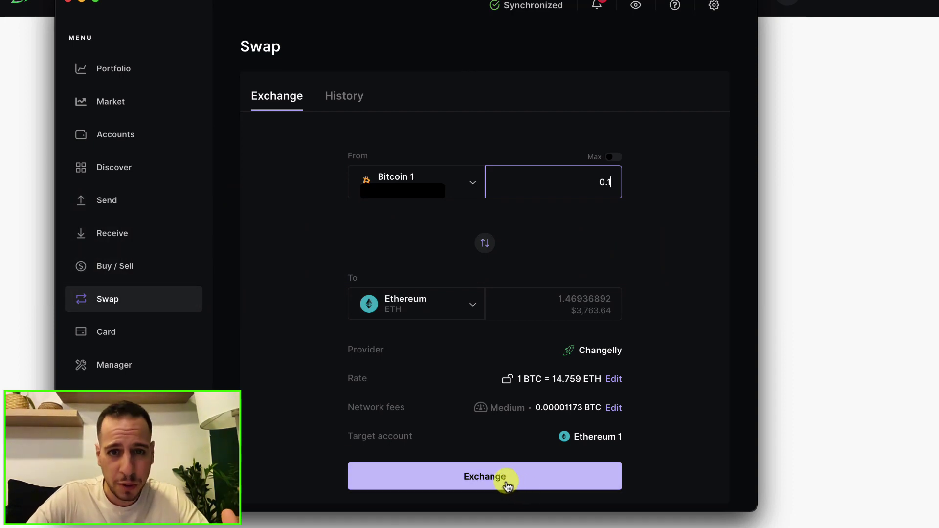
# Step: Start the 0.1 BTC to ETH exchange and reject it on the Ledger device
pyautogui.click(489, 484)
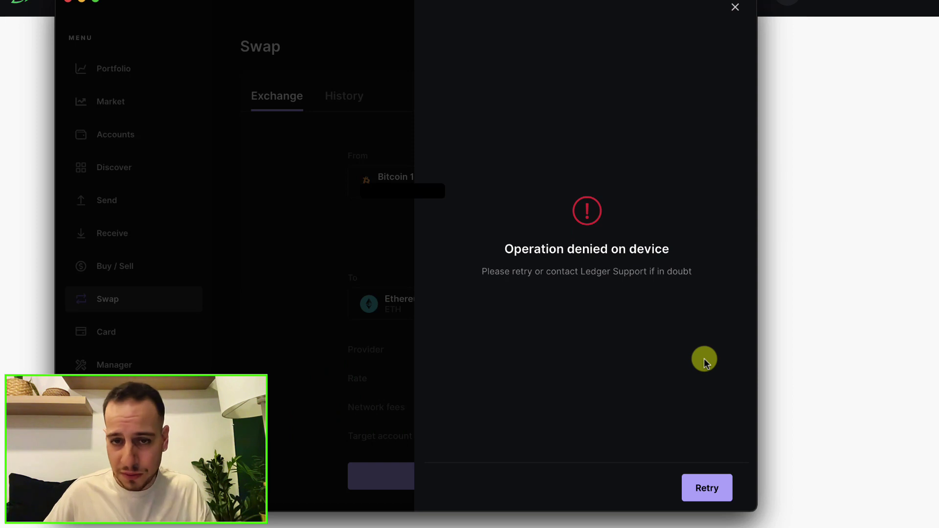
# Step: Retry past the device denial notice to get back to the 0.1 BTC to 1.46936892 ETH Changelly quote
pyautogui.click(710, 487)
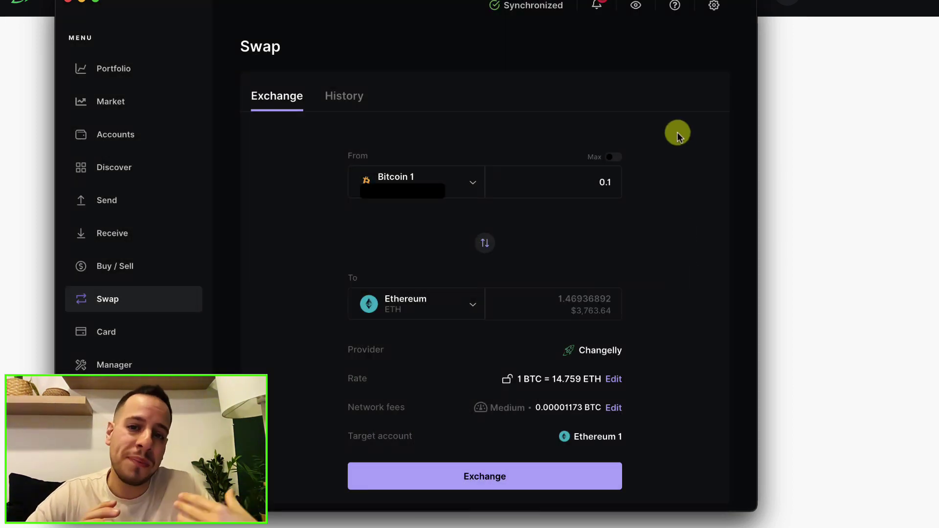